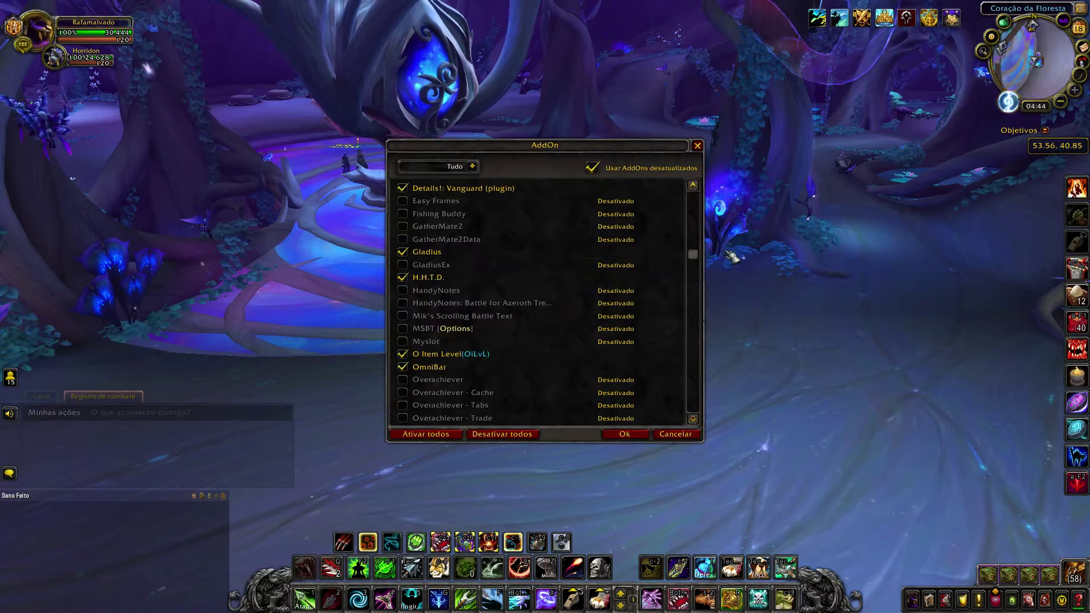
# Step: Look through the remaining entries of the in-game AddOn list
pyautogui.moveTo(695, 253); pyautogui.dragTo(701, 390)
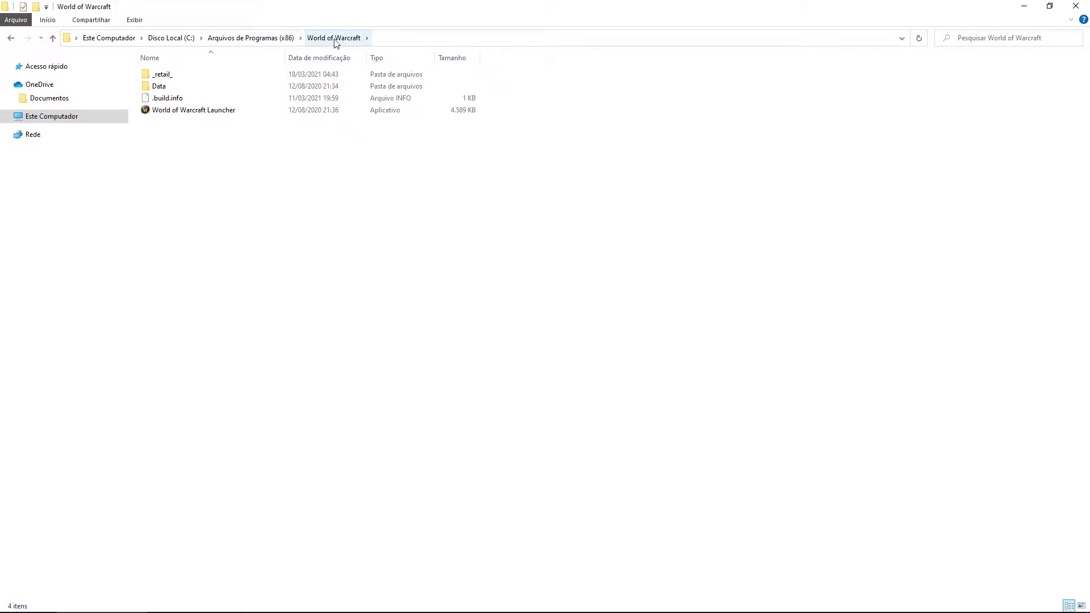
# Step: Copy the Cache, Interface and WTF folders from the _retail_ folder of the World of Warcraft installation
pyautogui.moveTo(172, 78)
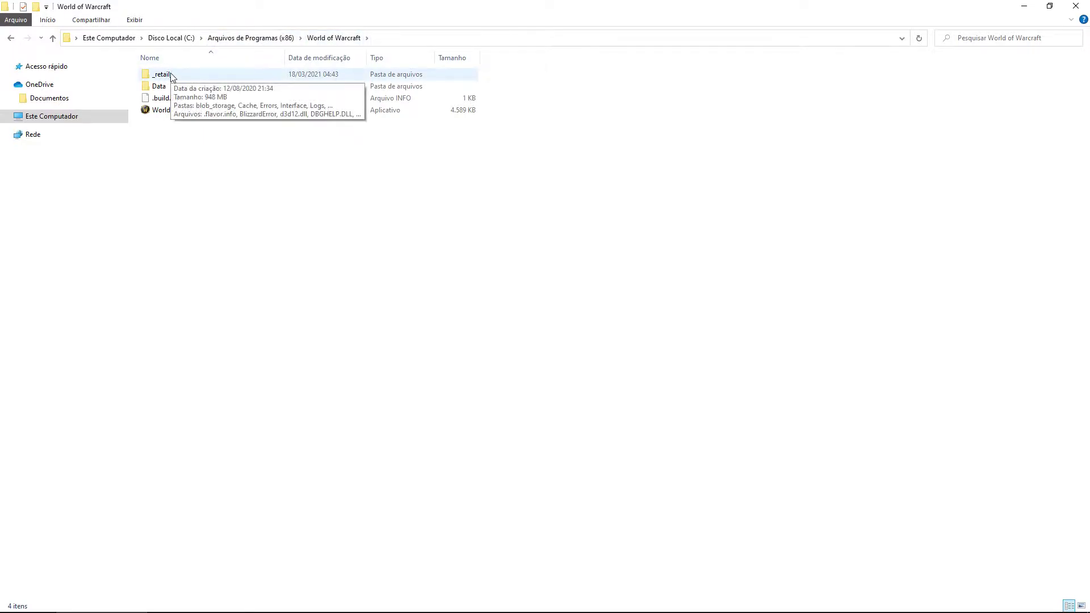
pyautogui.click(257, 76)
pyautogui.doubleClick(257, 77)
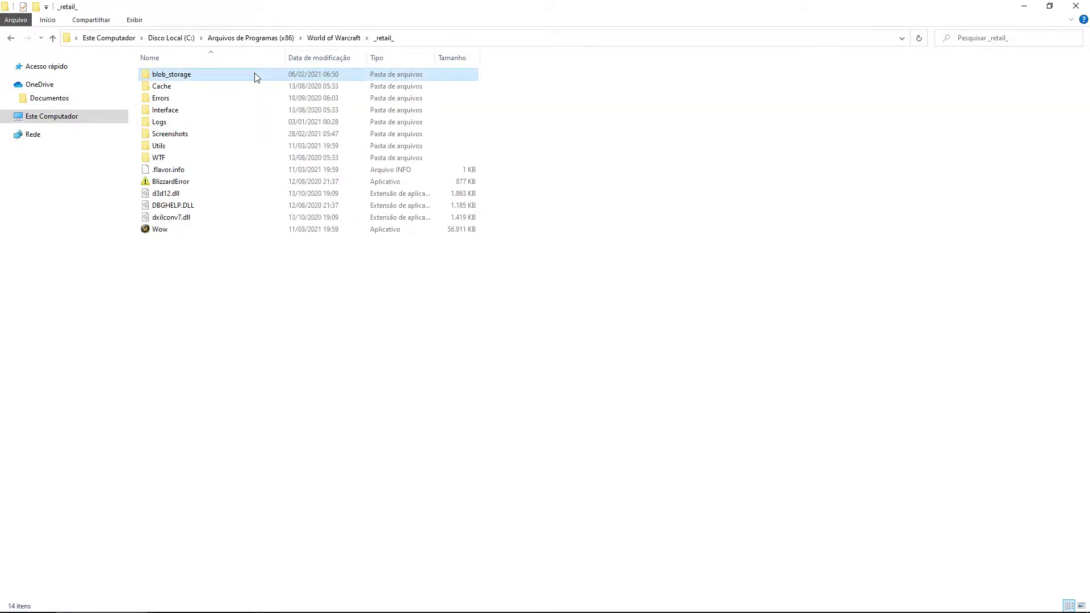
pyautogui.click(177, 111)
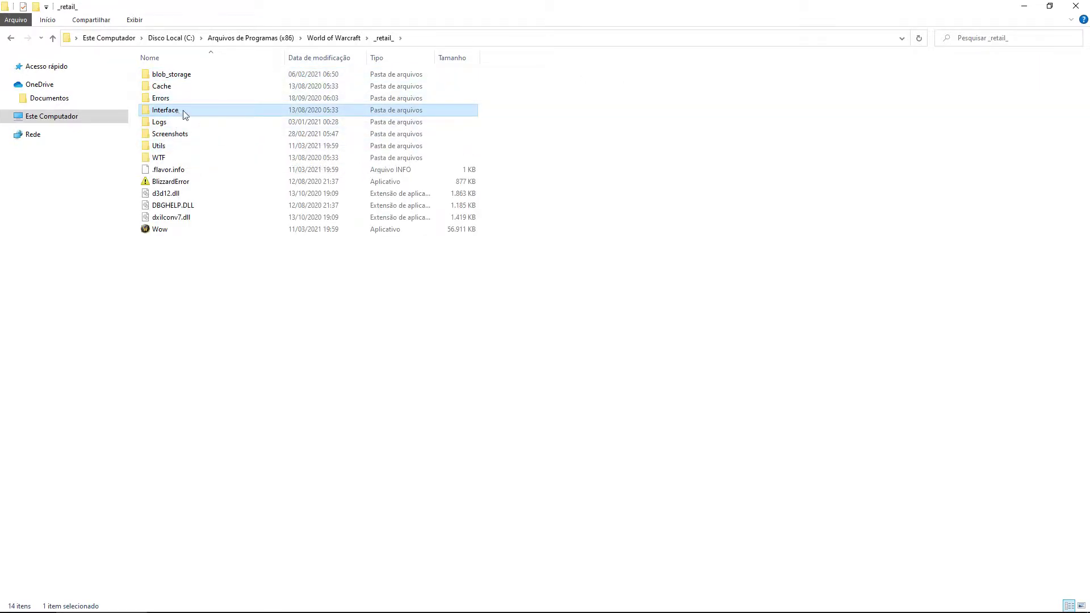
pyautogui.keyDown('ctrl'); pyautogui.click(173, 88); pyautogui.keyUp('ctrl')
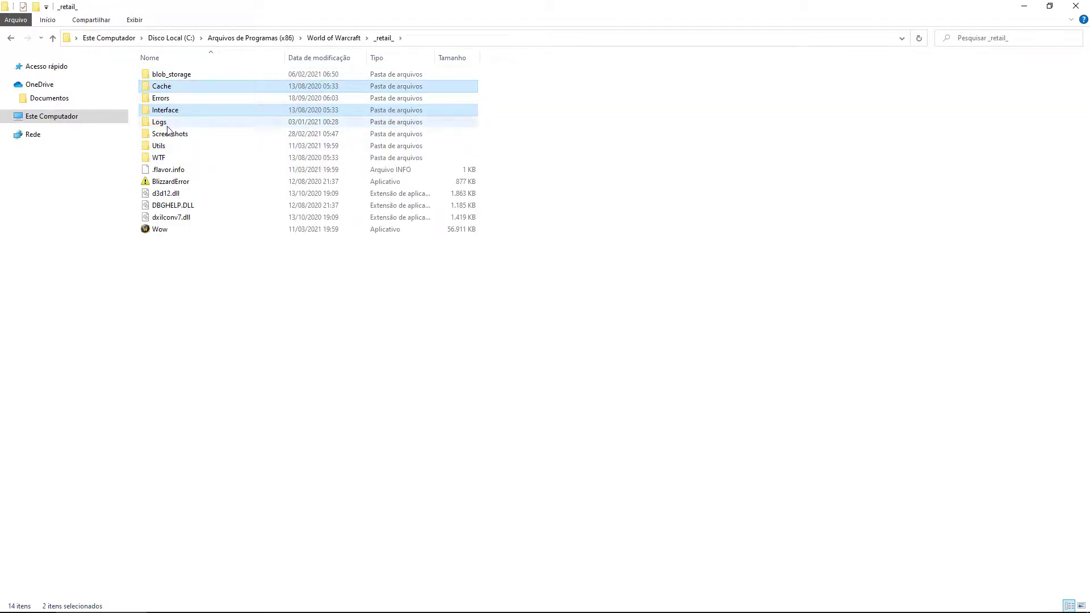
pyautogui.keyDown('ctrl'); pyautogui.click(167, 159); pyautogui.keyUp('ctrl')
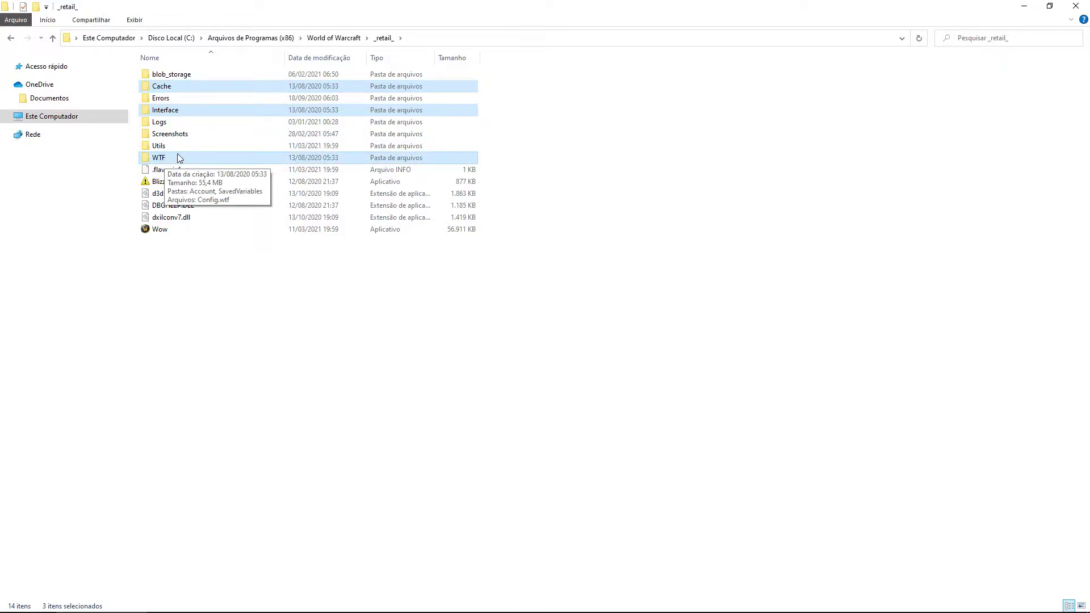
pyautogui.rightClick(176, 159)
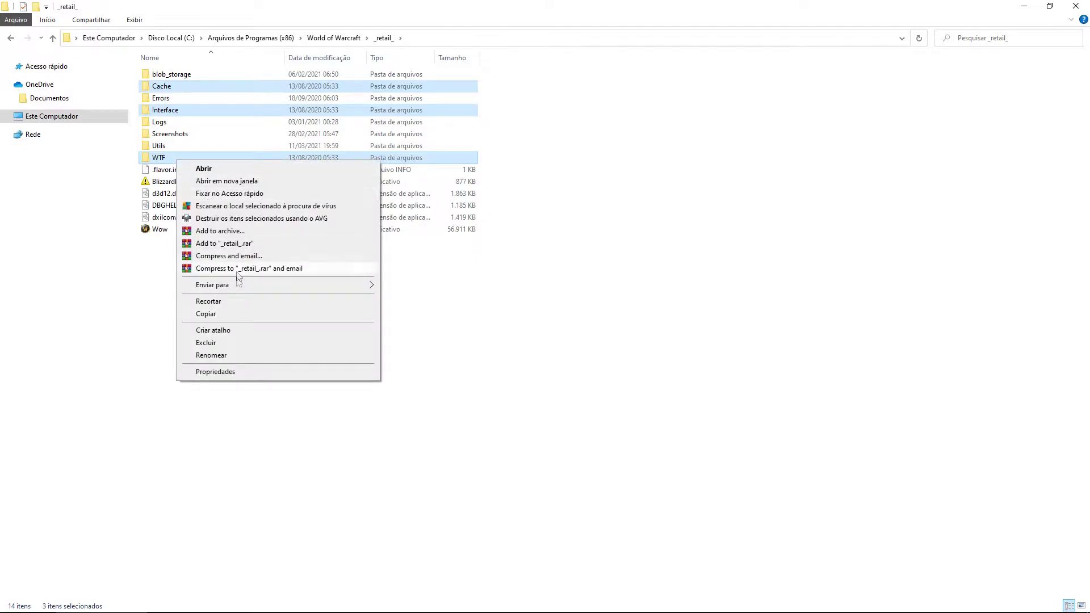
pyautogui.click(220, 312)
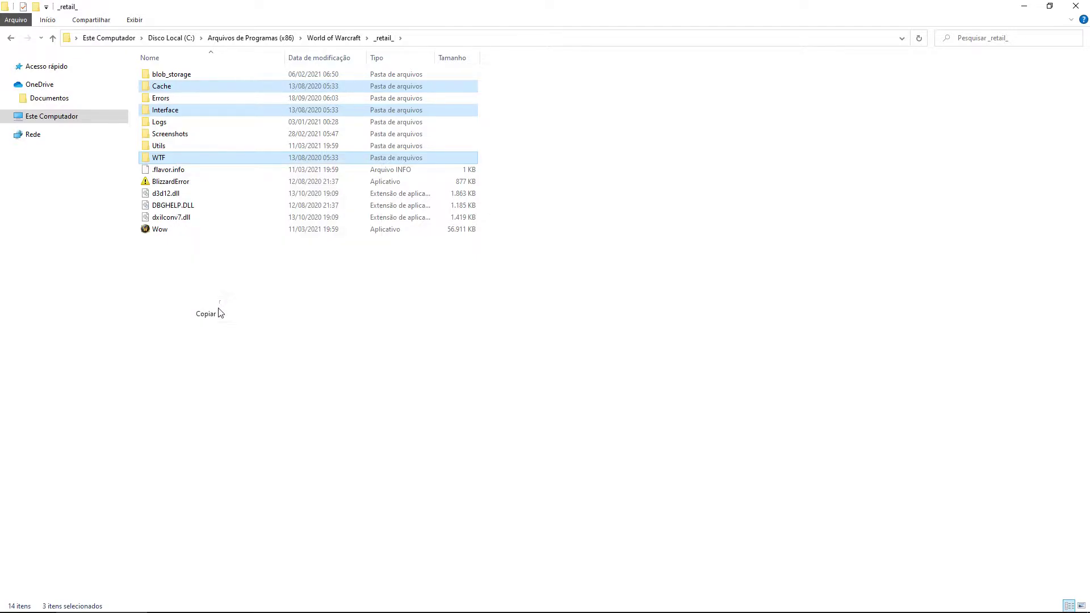
# Step: Create a desktop folder named "wow backup" and paste the copied game folders into it
pyautogui.click(1024, 5)
pyautogui.rightClick(542, 204)
pyautogui.moveTo(605, 307)
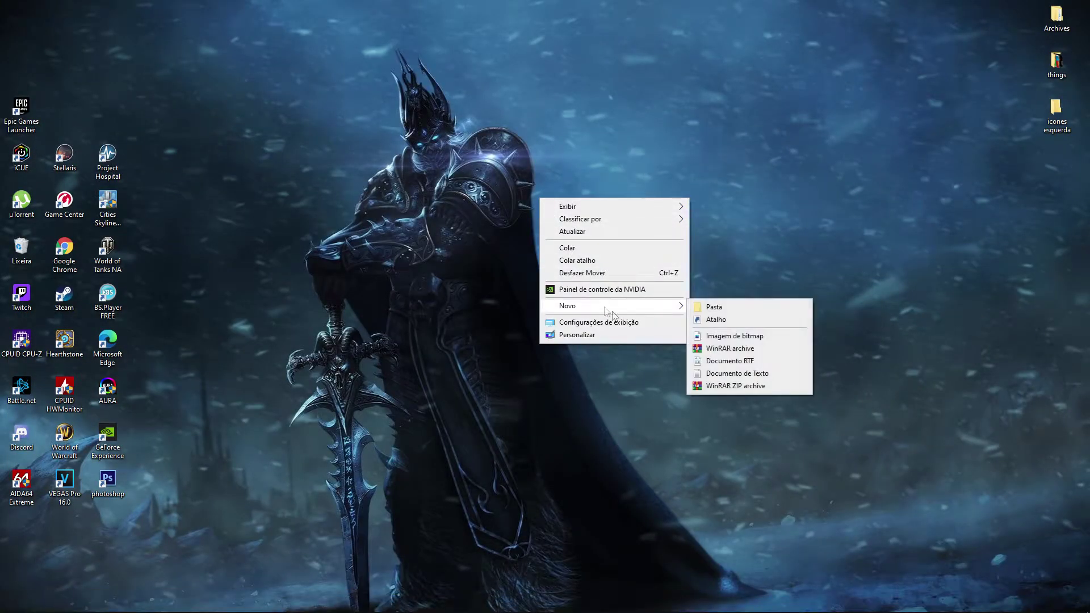
pyautogui.click(776, 307)
pyautogui.write('wow backup')
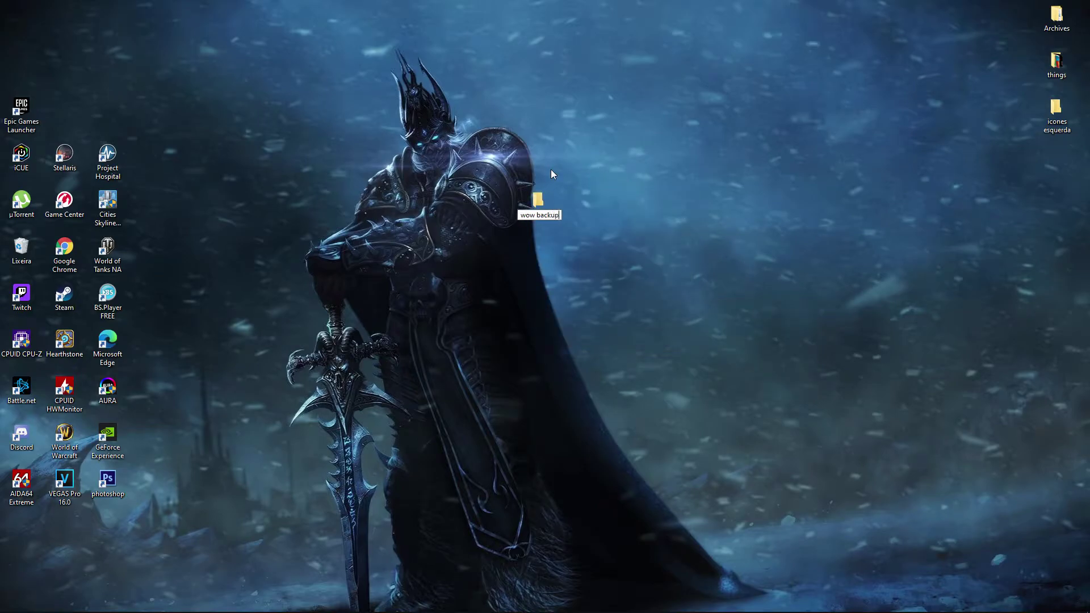
pyautogui.press('Return')
pyautogui.doubleClick(538, 202)
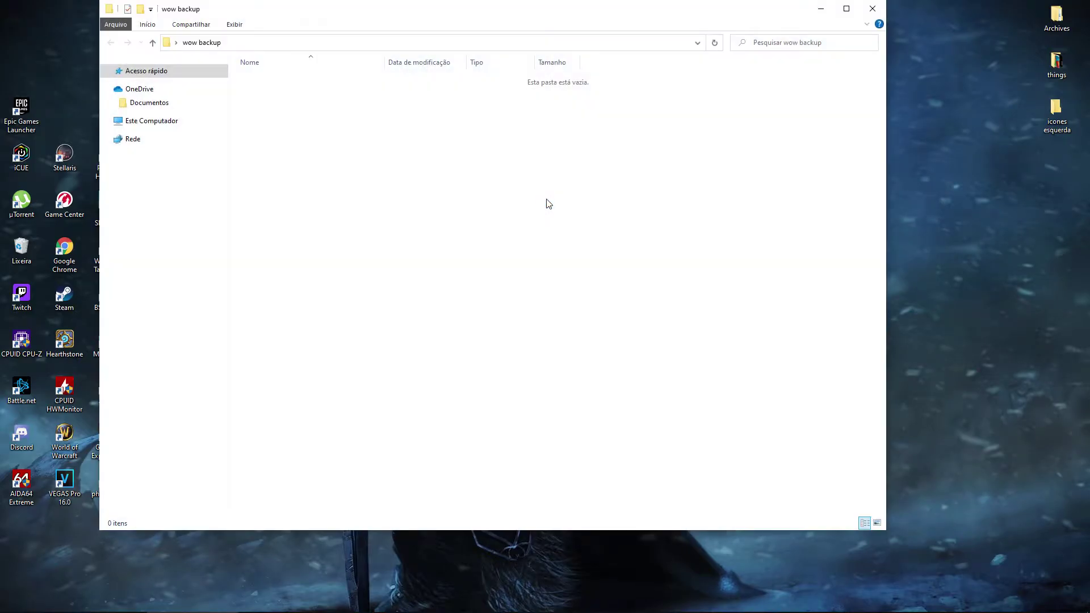
pyautogui.hotkey('ctrl', 'v')
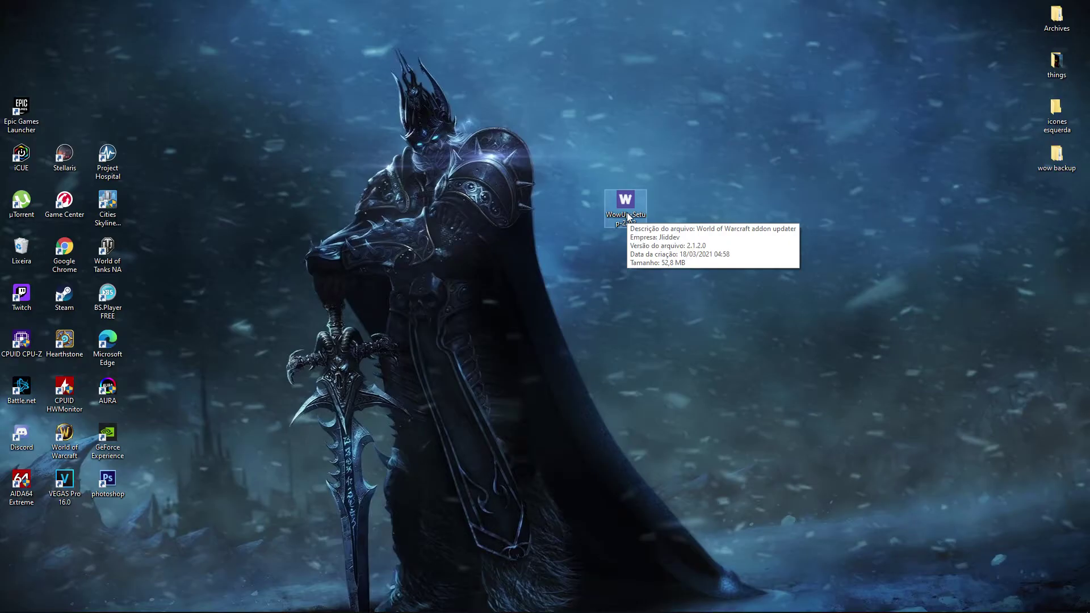
# Step: Install WowUp from the setup file on the desktop and answer its telemetry request
pyautogui.doubleClick(626, 204)
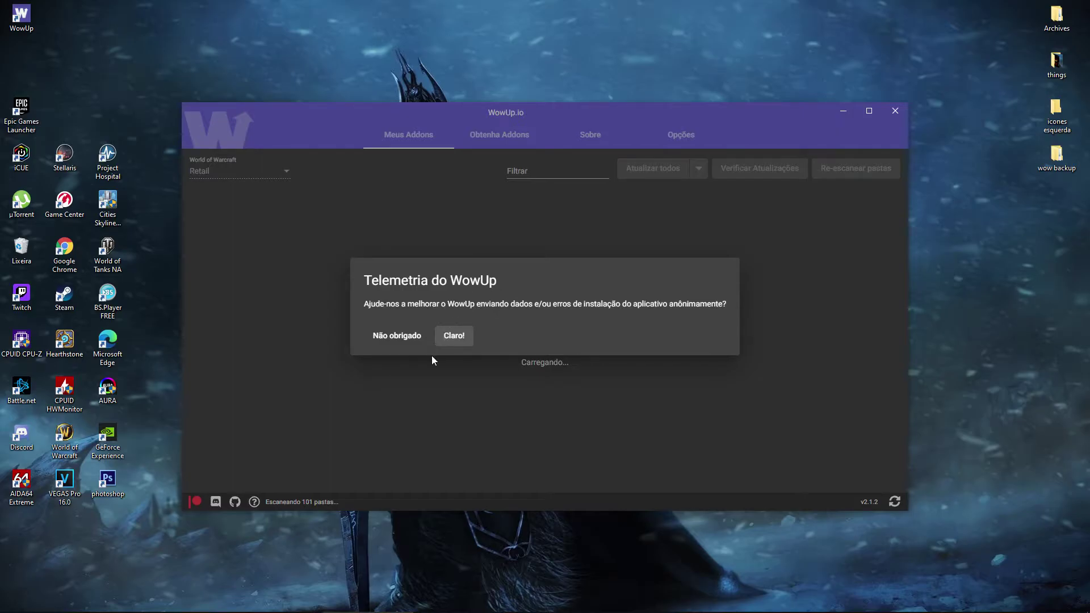
pyautogui.click(443, 339)
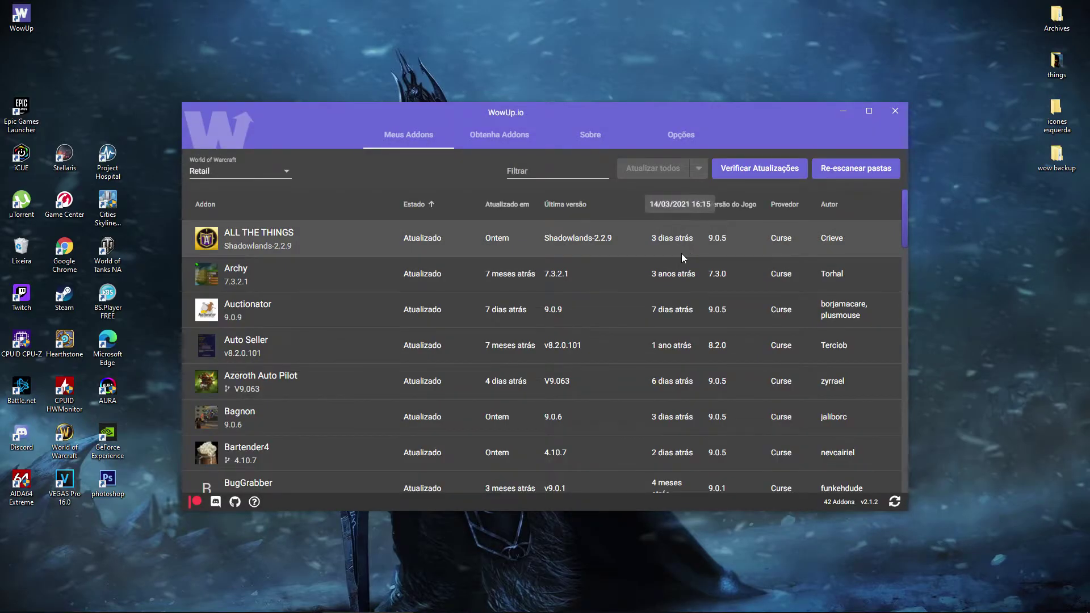
# Step: Look over the installed addons, maximize the WowUp window and reverse the sort order by Estado
pyautogui.scroll(-10, 681, 257)
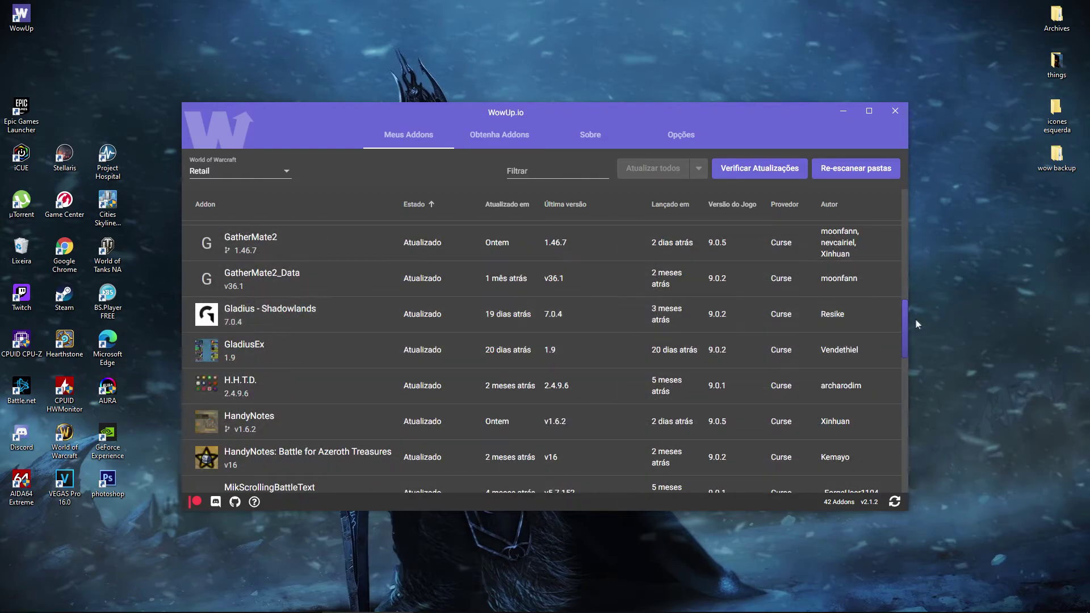
pyautogui.moveTo(906, 322); pyautogui.dragTo(893, 241)
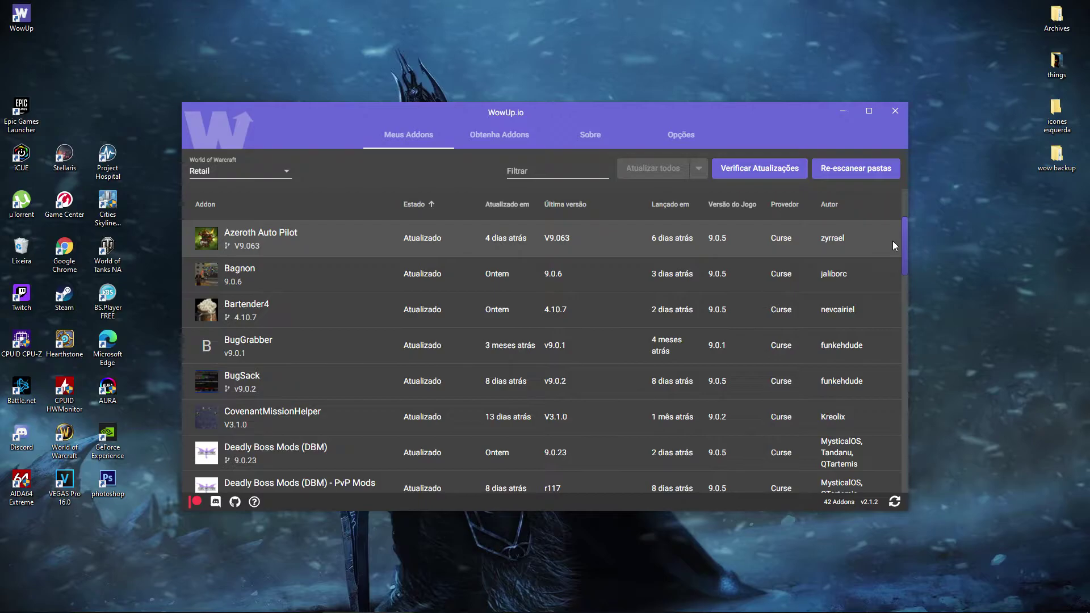
pyautogui.press('super+Up')
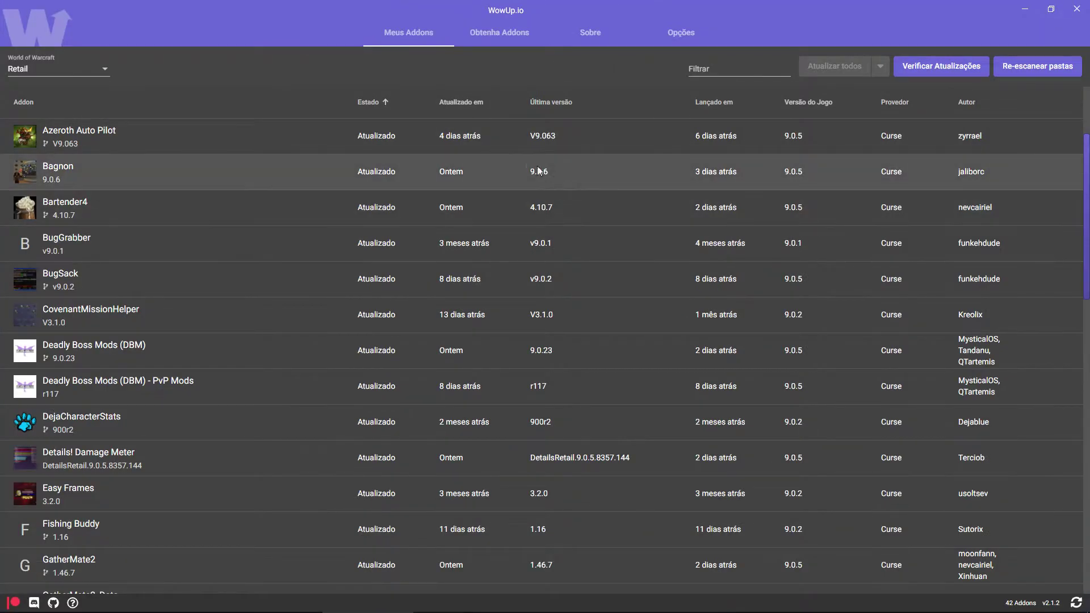
pyautogui.scroll(3, 419, 167)
pyautogui.click(380, 102)
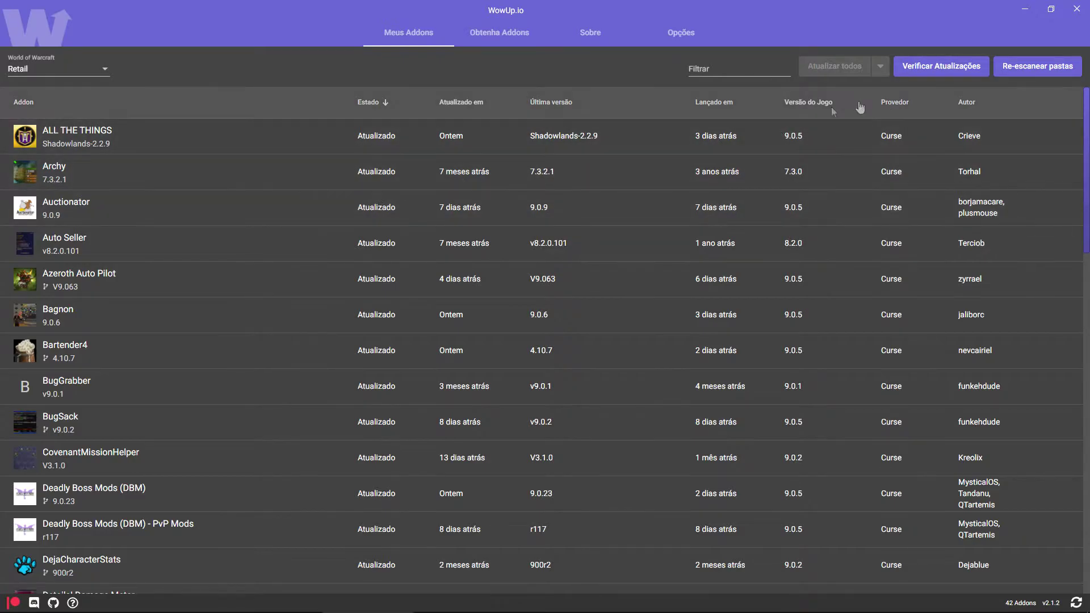
# Step: Rescan the addon folders, sort the list by Estado in ascending order and check each addon's status
pyautogui.click(1013, 73)
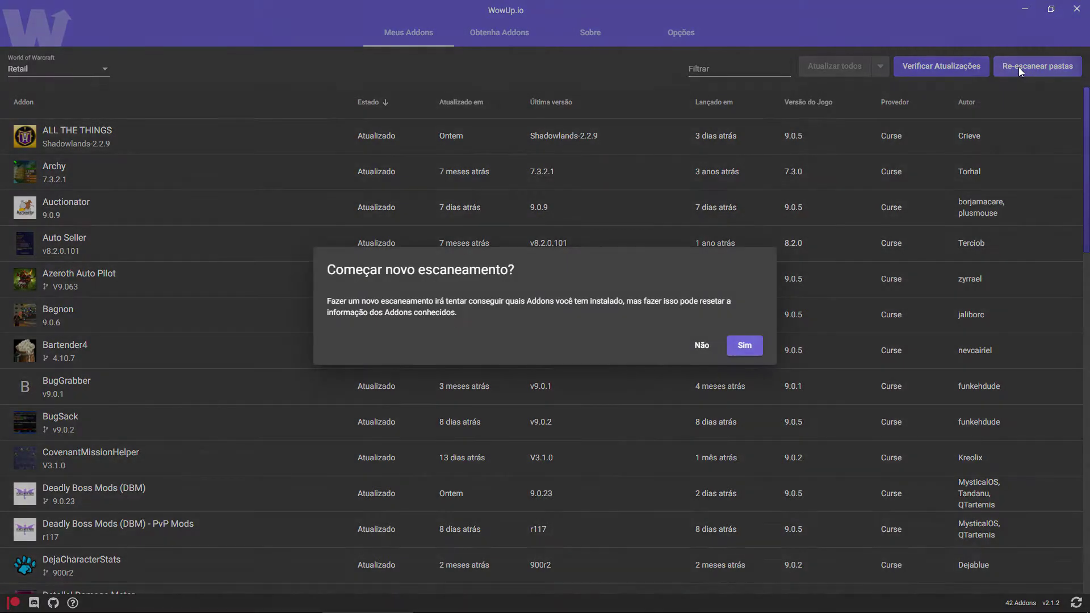
pyautogui.click(738, 346)
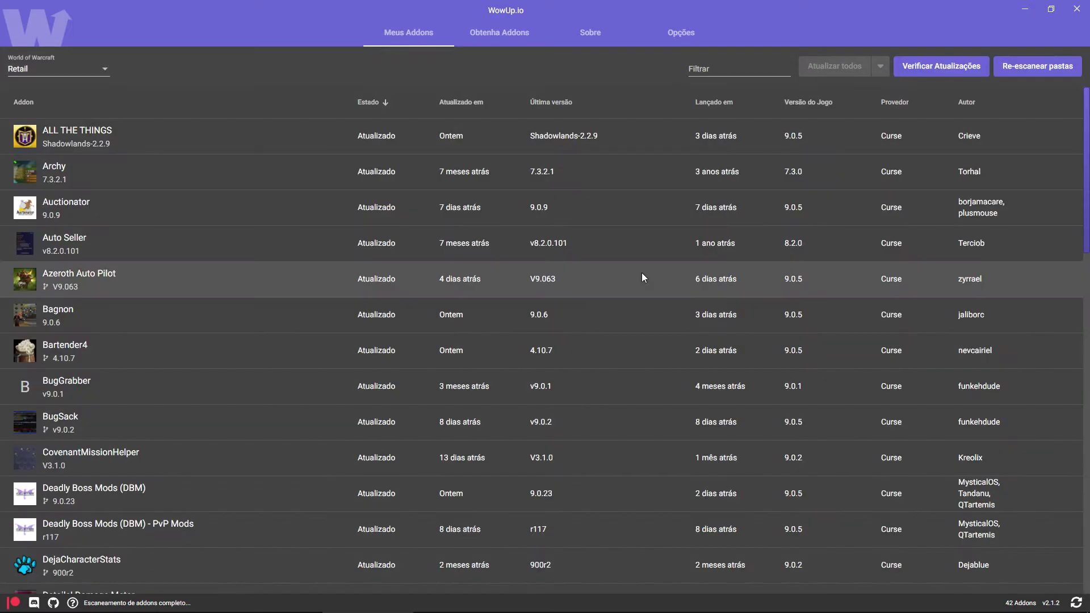
pyautogui.click(375, 102)
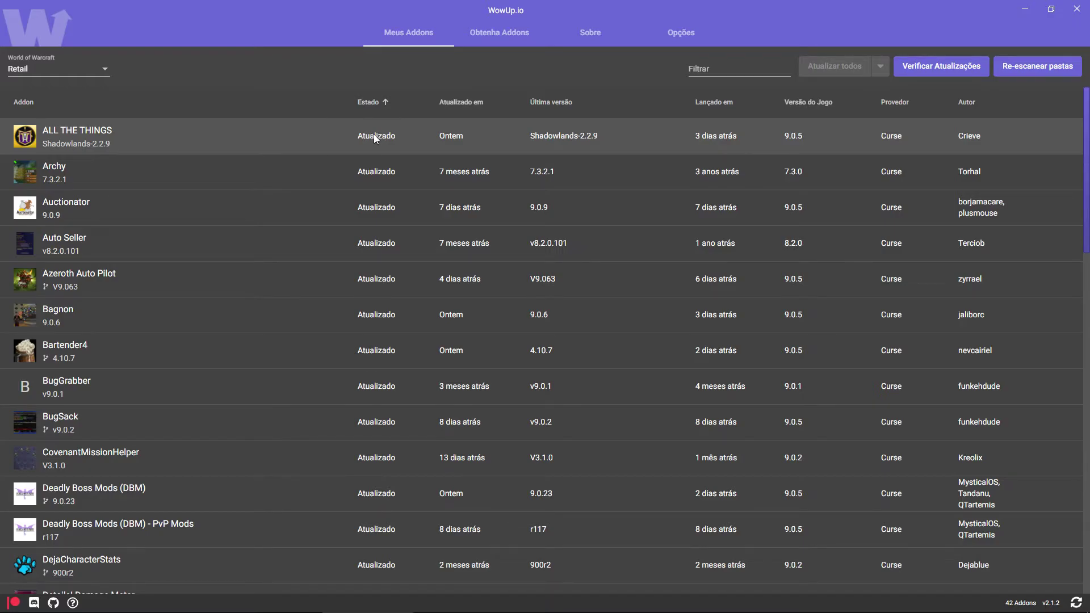
pyautogui.scroll(-15, 401, 318)
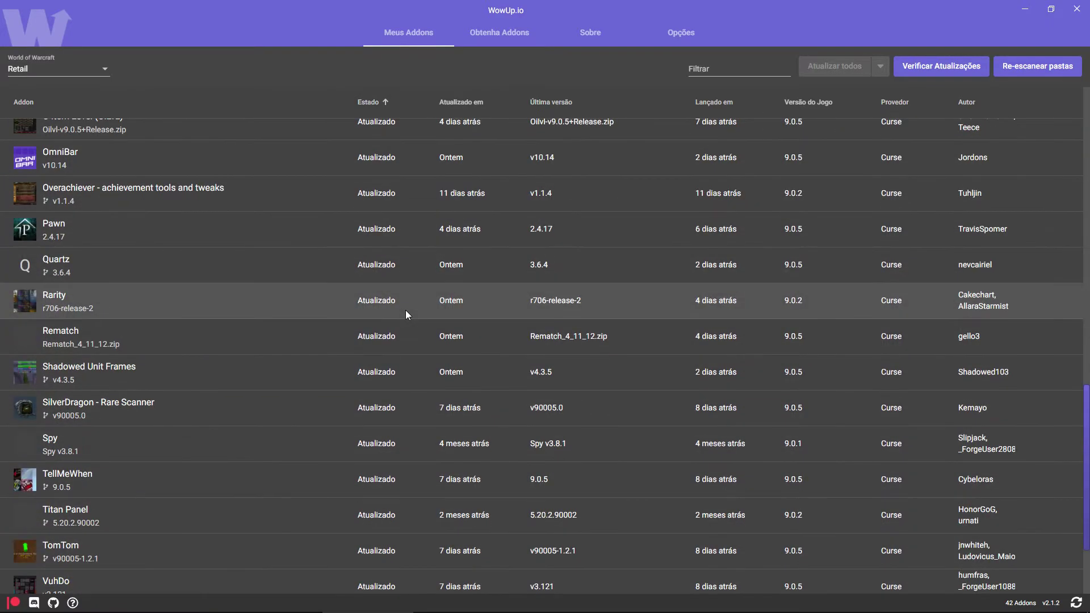
pyautogui.scroll(15, 408, 311)
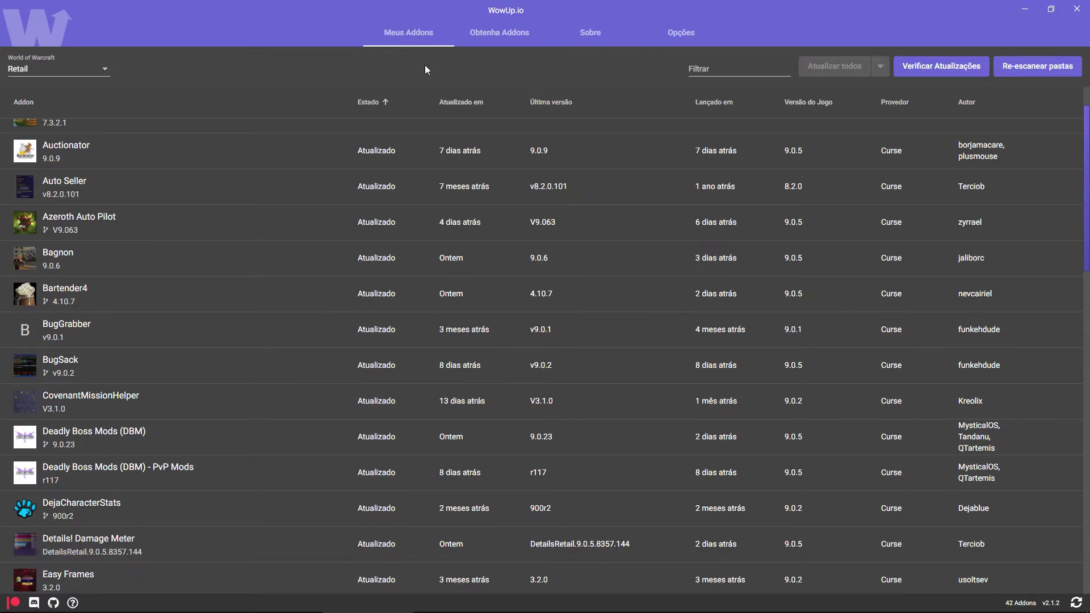
# Step: Search the obtainable addons for "weakauras"
pyautogui.click(477, 41)
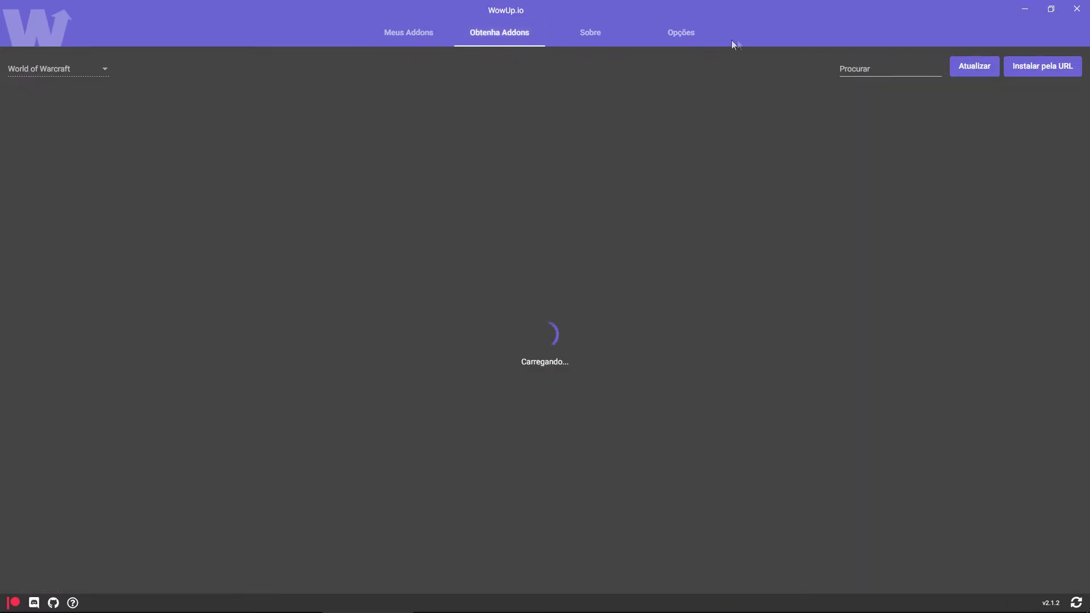
pyautogui.click(846, 69)
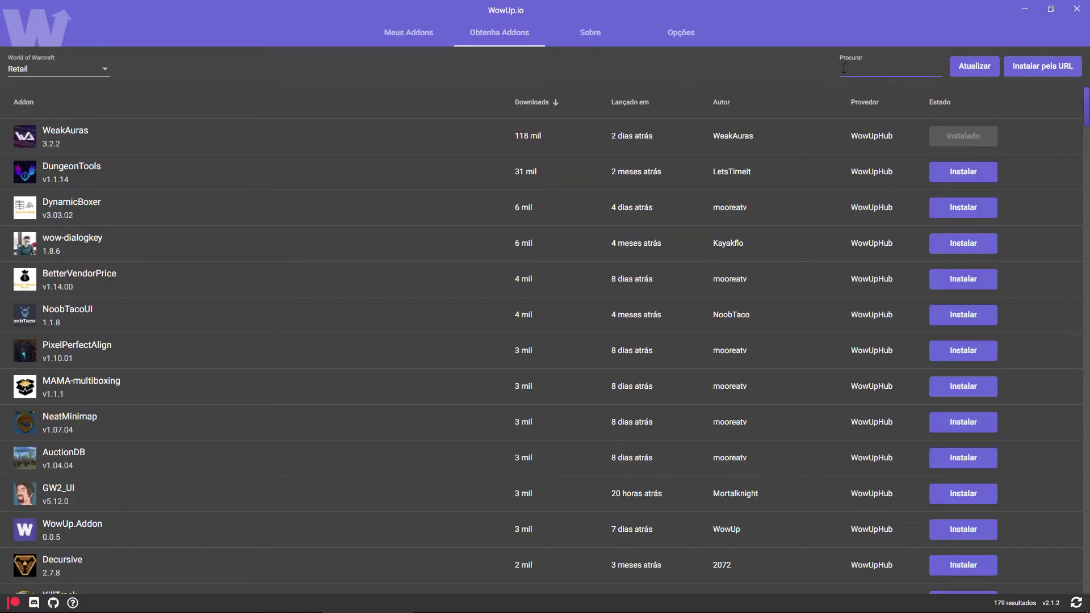
pyautogui.write('weakauras')
pyautogui.press('Return')
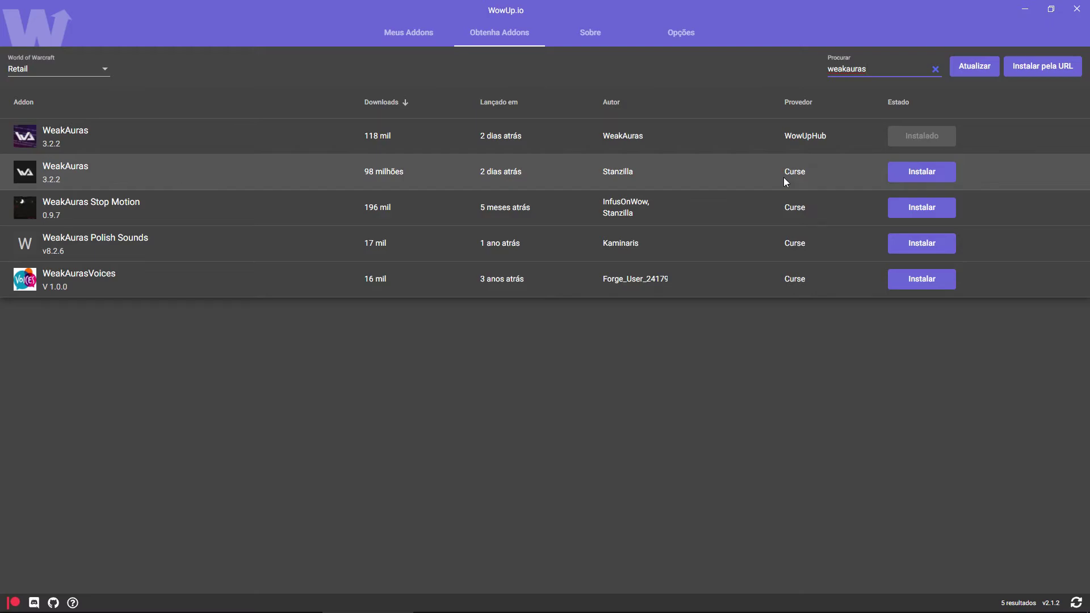
pyautogui.click(667, 31)
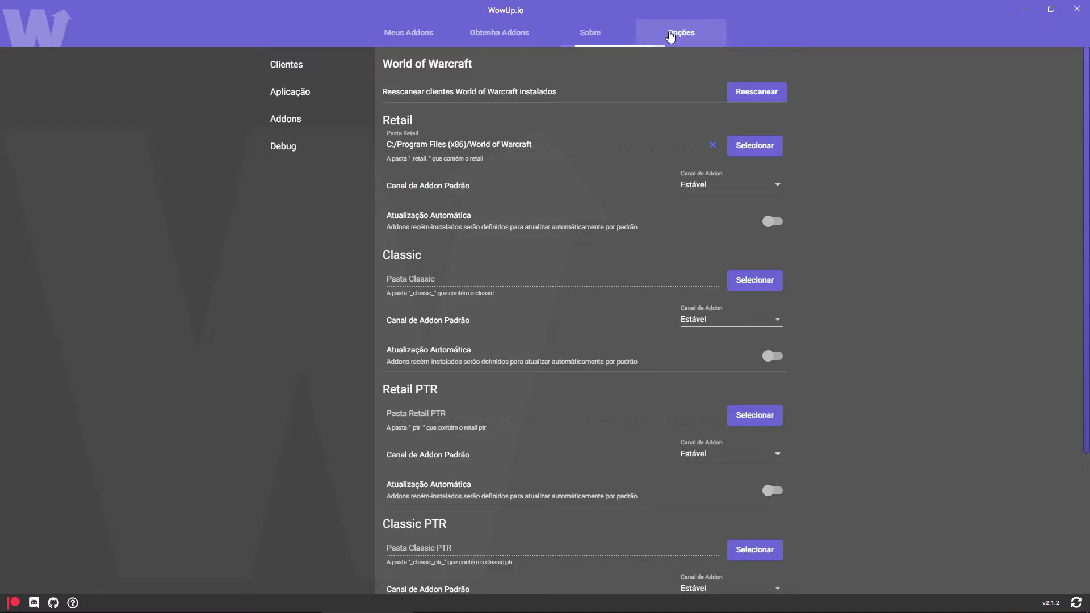
pyautogui.click(423, 33)
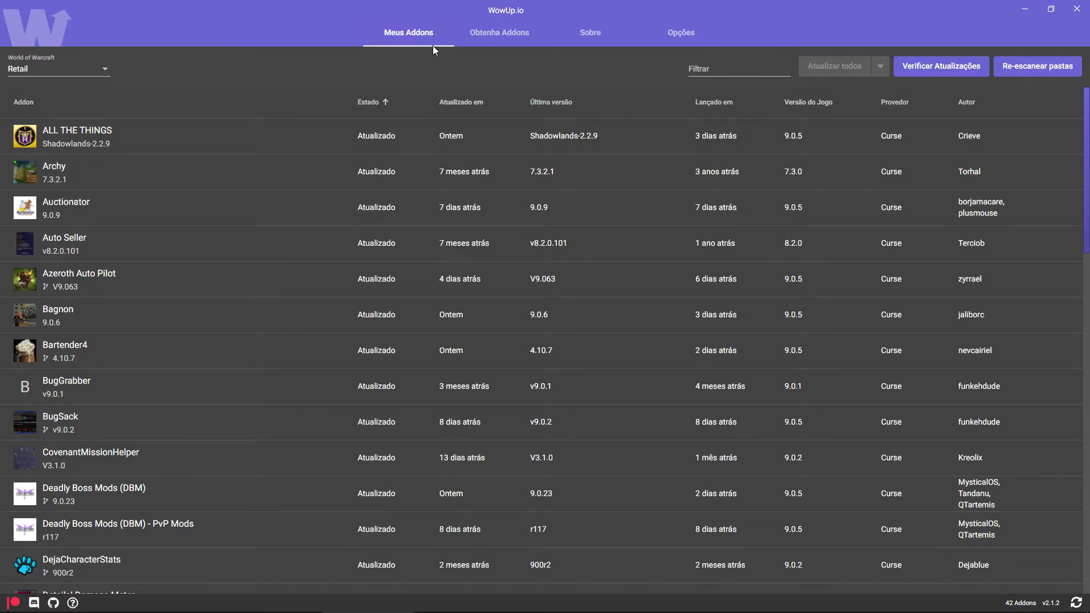
pyautogui.click(490, 44)
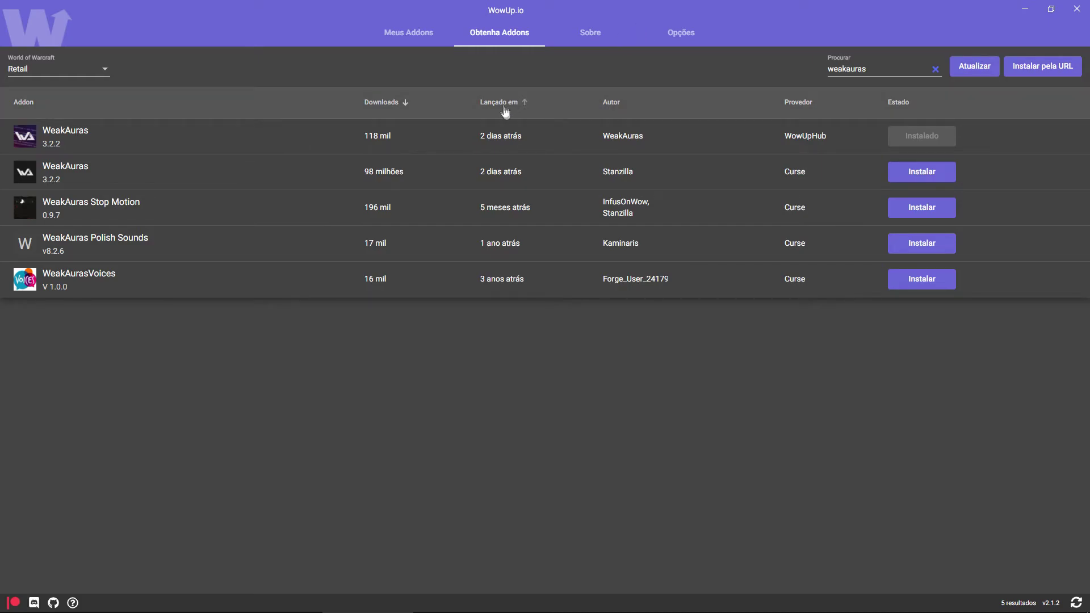
pyautogui.click(419, 40)
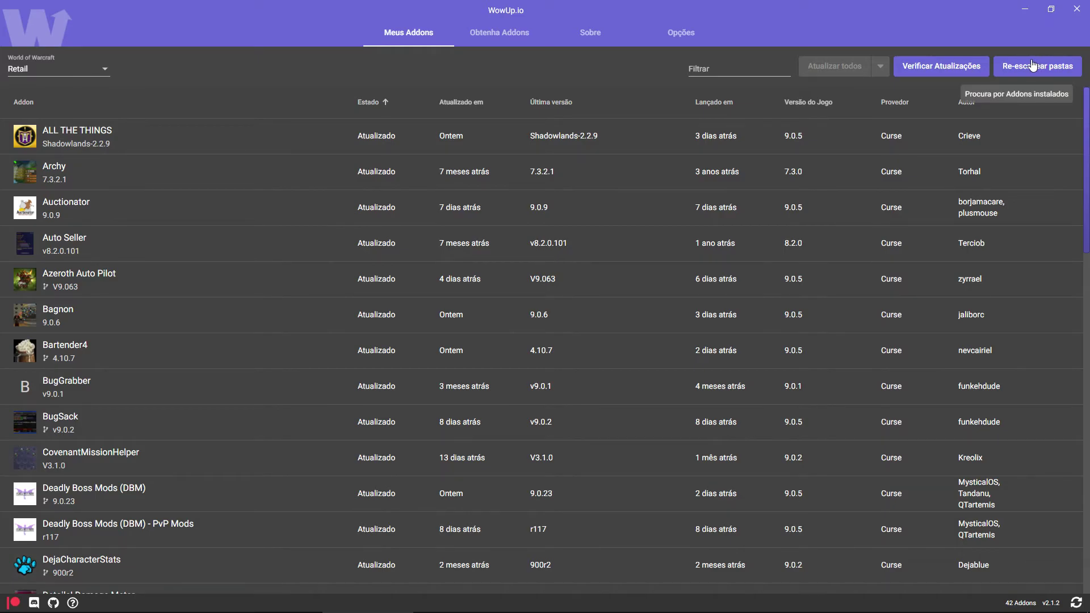
# Step: Try the dark Aliança and Horda colour themes in WowUp's application options
pyautogui.click(680, 32)
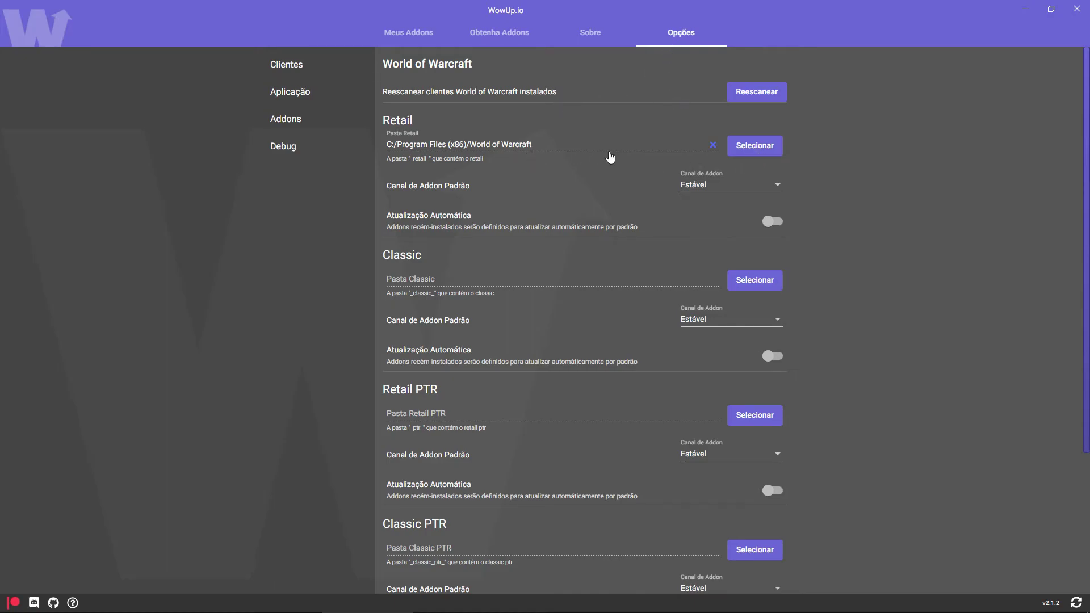
pyautogui.click(292, 80)
pyautogui.click(292, 97)
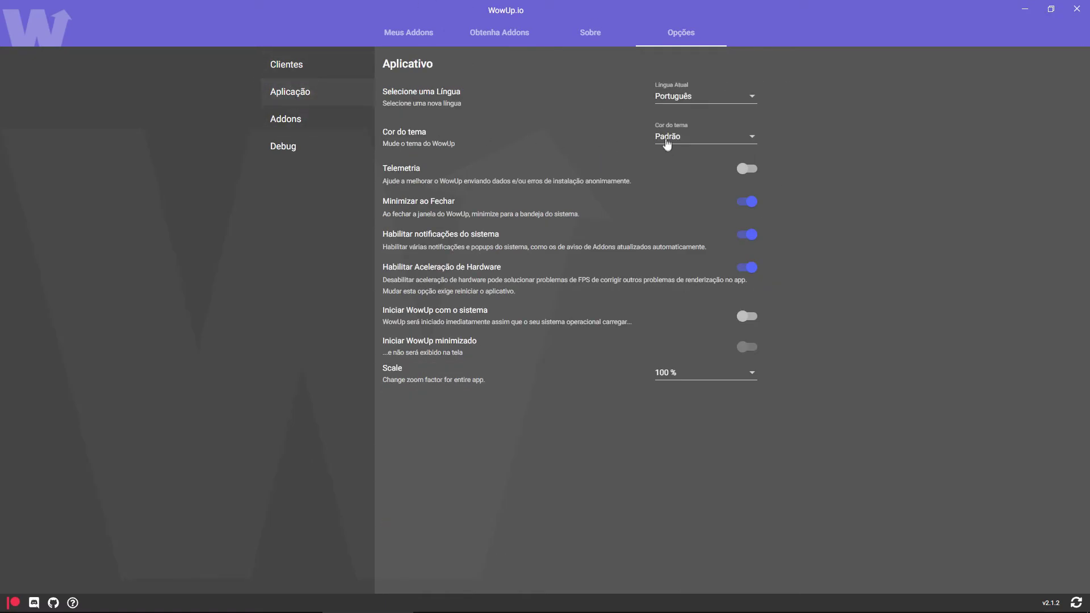
pyautogui.click(685, 148)
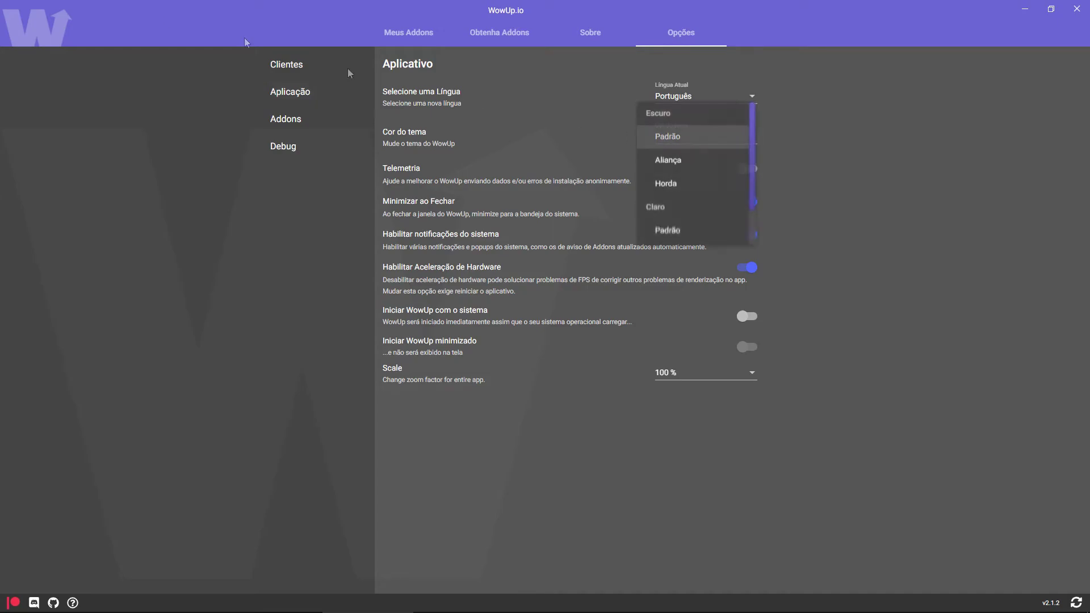
pyautogui.click(693, 168)
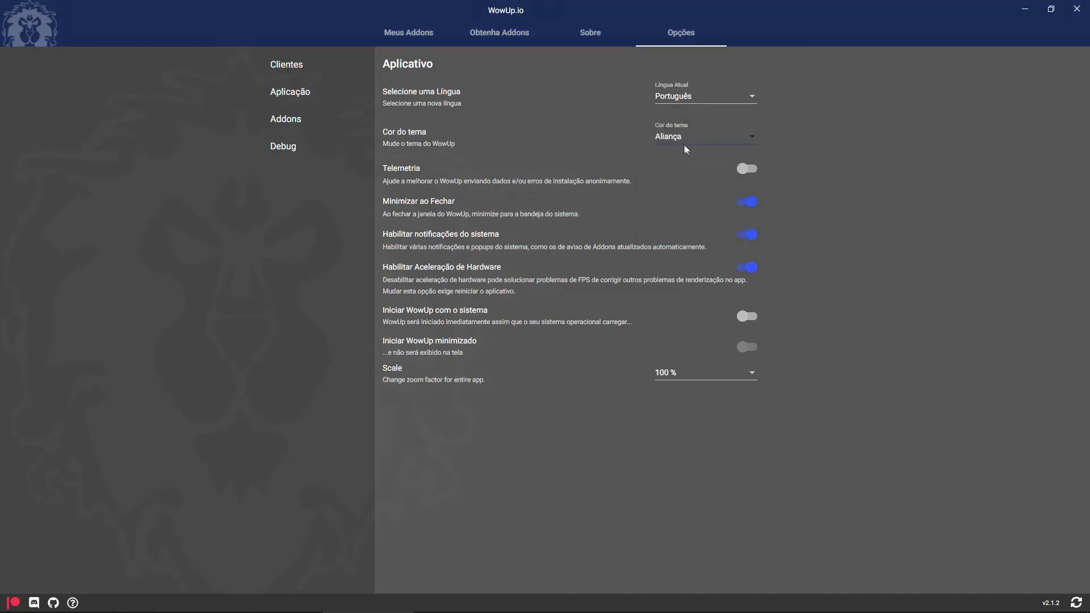
pyautogui.click(684, 145)
pyautogui.click(690, 163)
# Step: Try the light Aliança colour theme and choose a different theme from the start of the theme list
pyautogui.click(685, 149)
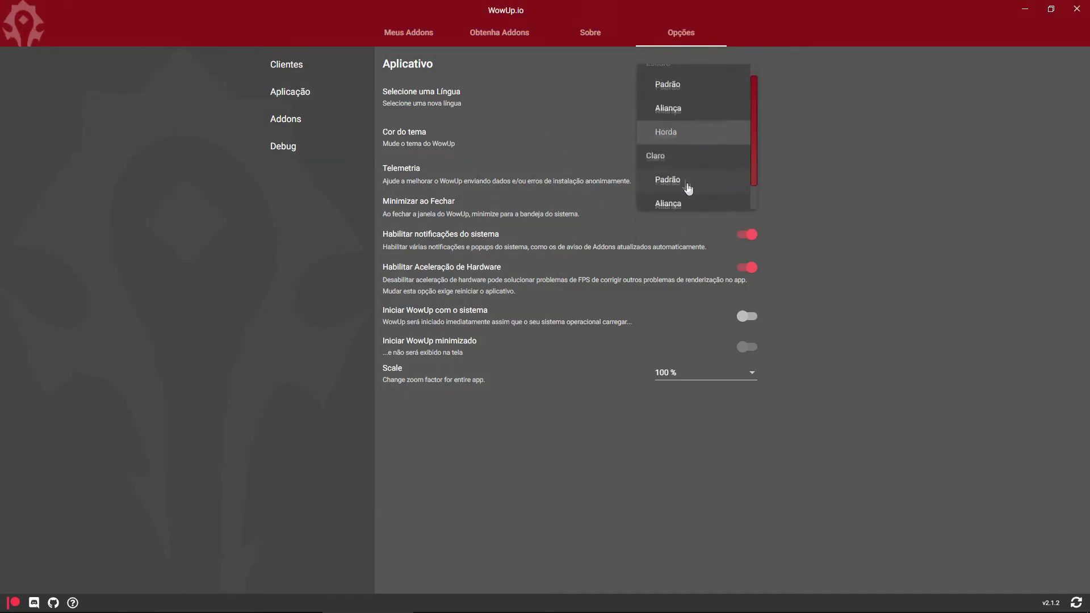
pyautogui.scroll(-1, 689, 165)
pyautogui.click(685, 170)
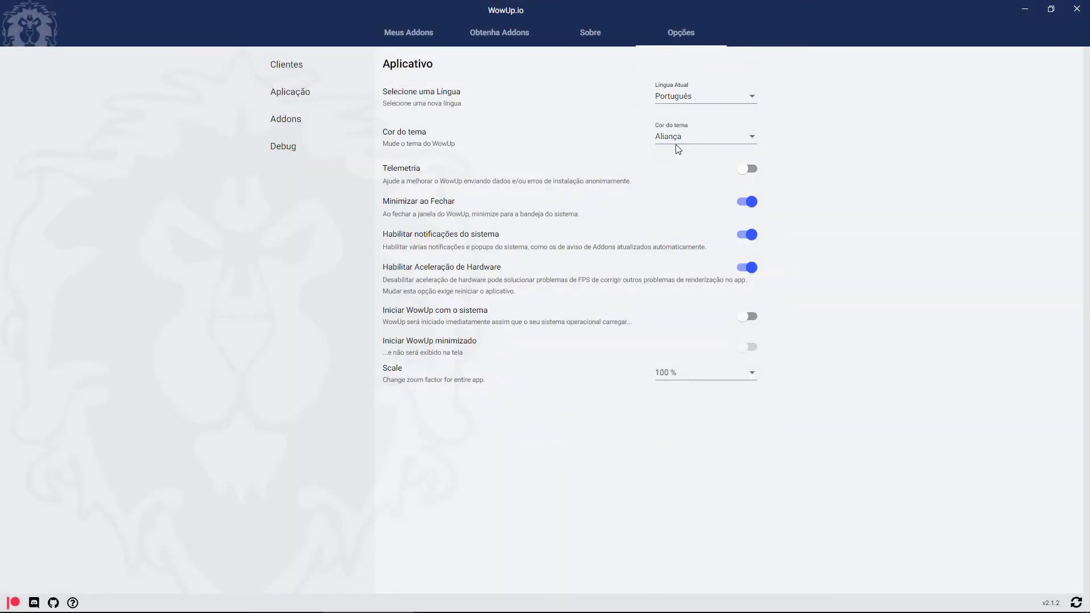
pyautogui.click(676, 145)
pyautogui.scroll(2, 681, 142)
pyautogui.click(673, 117)
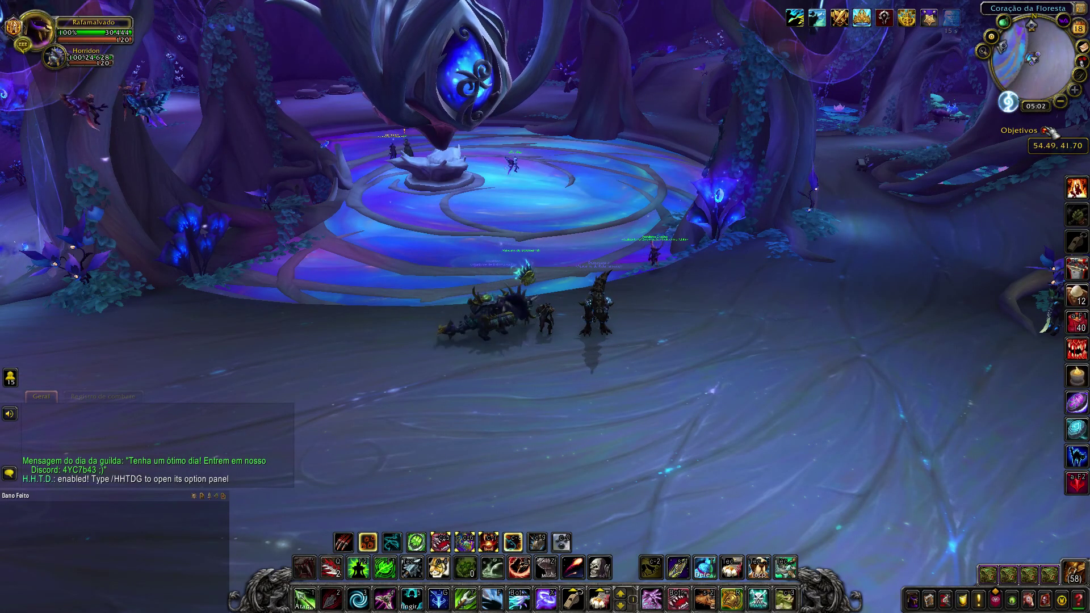
# Step: Check the AddOn list in World of Warcraft and close it again
pyautogui.press('Escape')
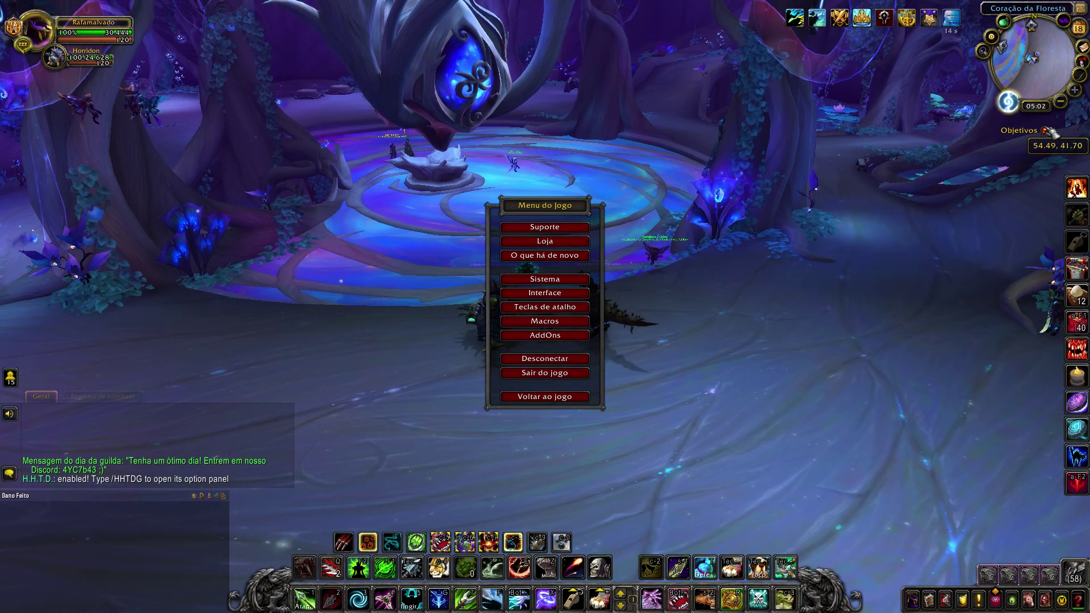
pyautogui.click(545, 338)
pyautogui.click(695, 148)
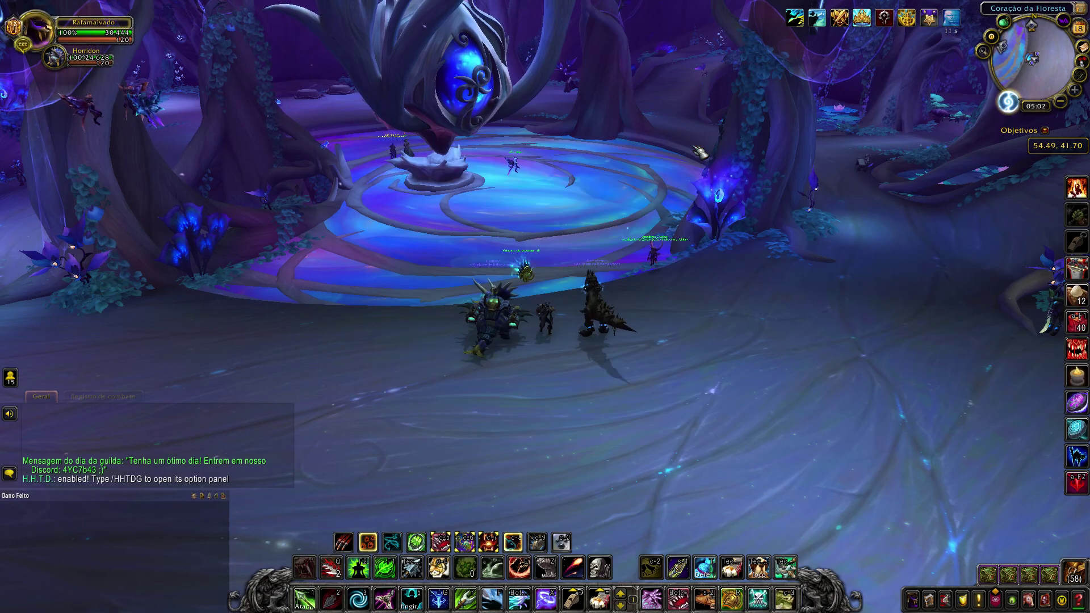